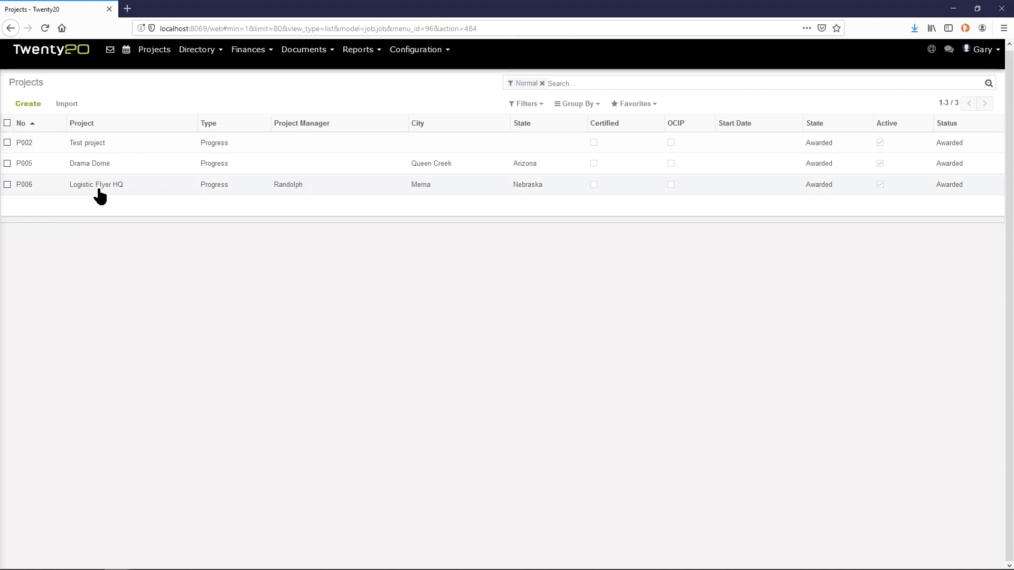
- Open the prime contract of the Logistic Flyer HQ project and review its Schedule of Values
left_click(99, 192)
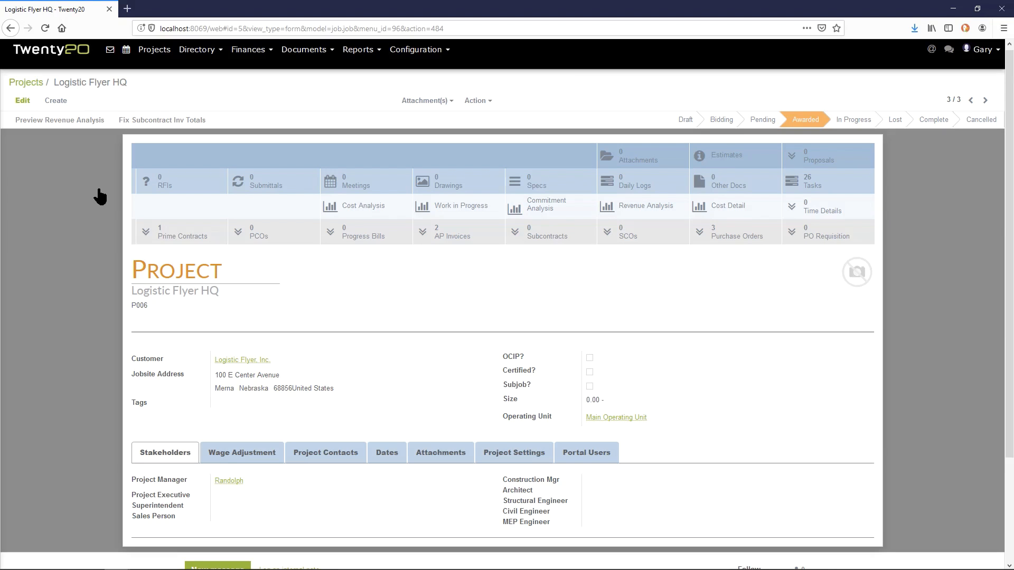
left_click(190, 237)
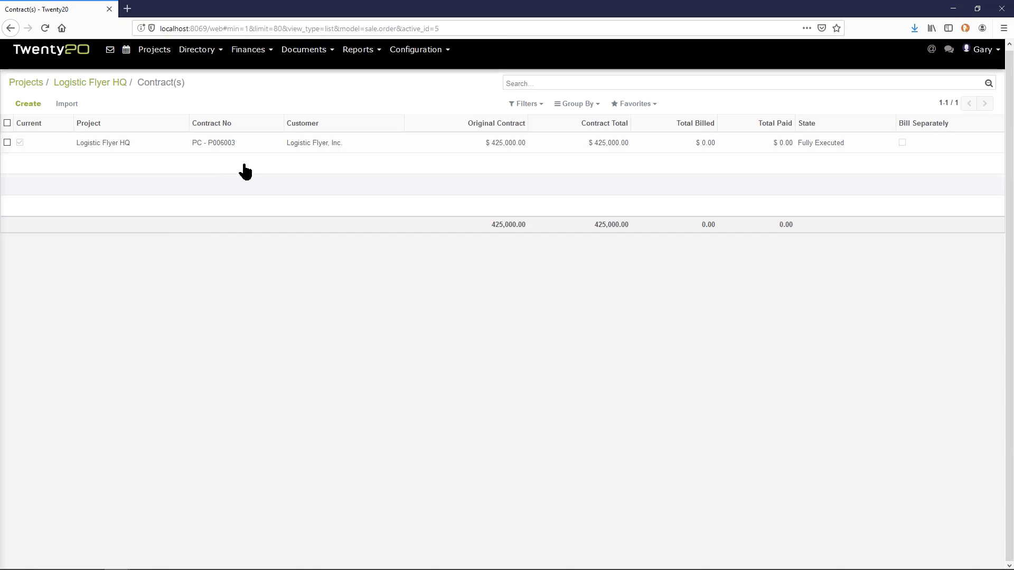
left_click(314, 151)
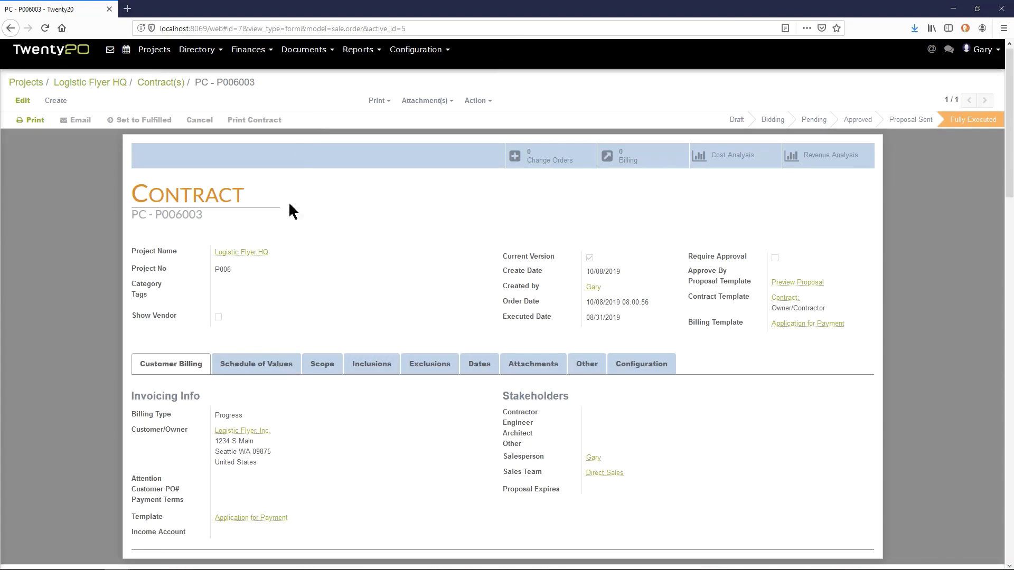
left_click(258, 360)
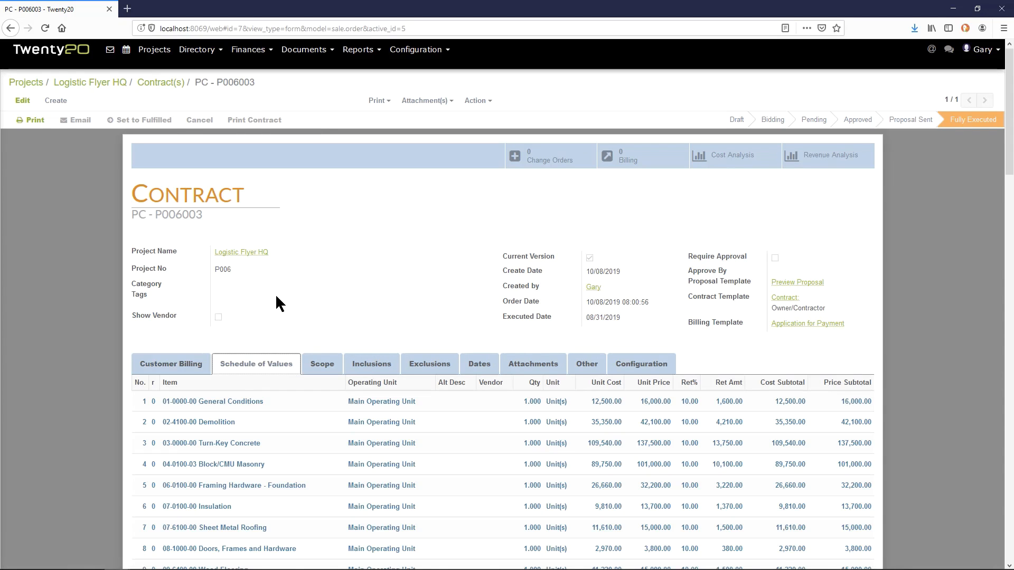
scroll(290, 270, "down", 2)
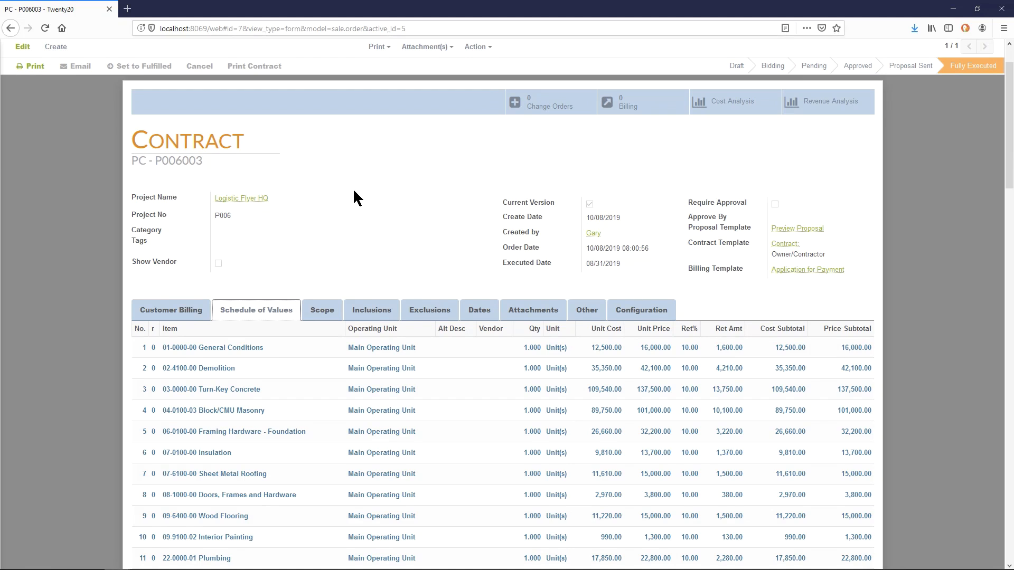
scroll(354, 191, "down", 3)
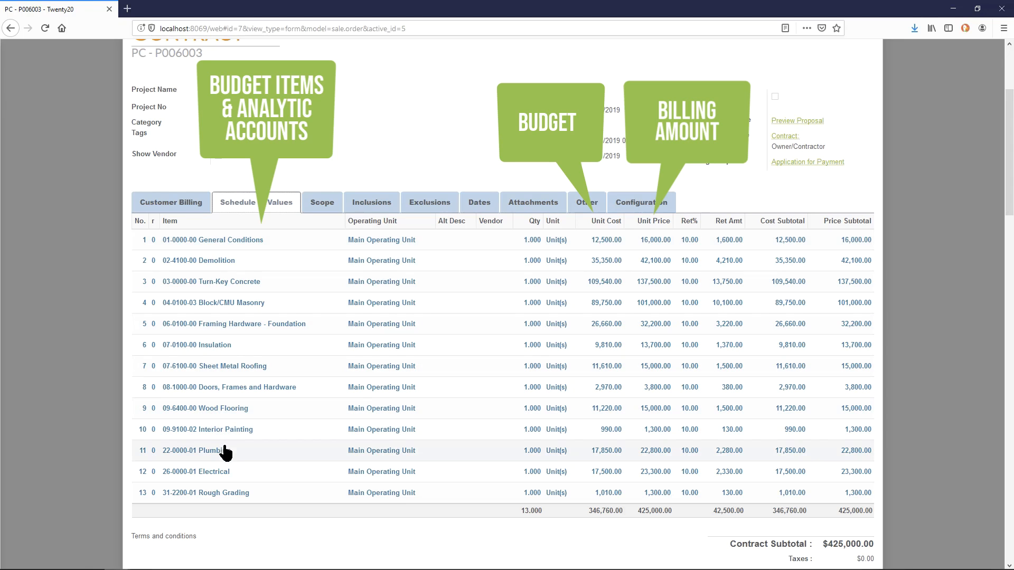
scroll(249, 319, "up", 3)
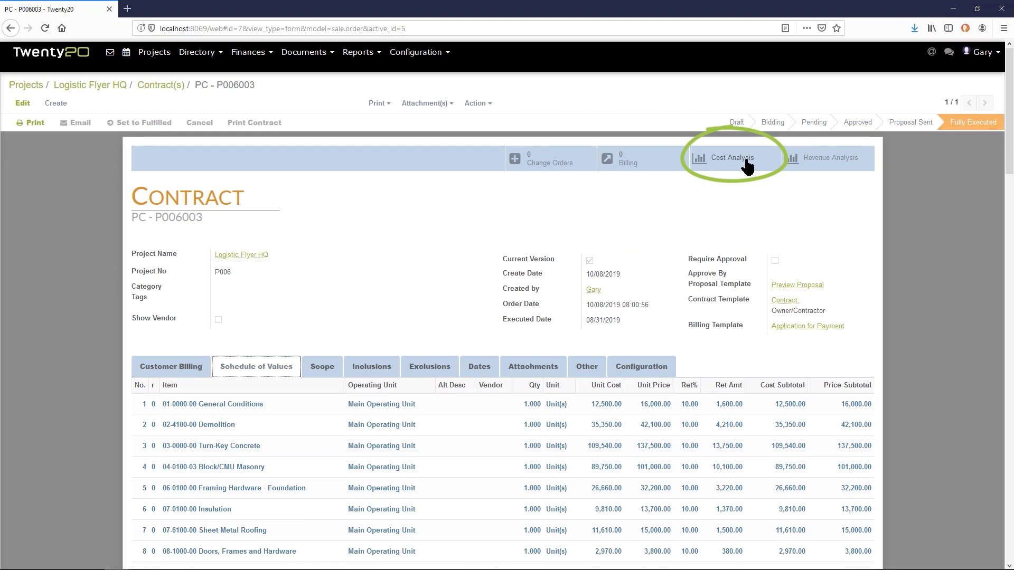
- Open the Logistic Flyer HQ project's Cost Analysis, group it by Contract and Contract SOV, and expand the contract group
left_click(75, 85)
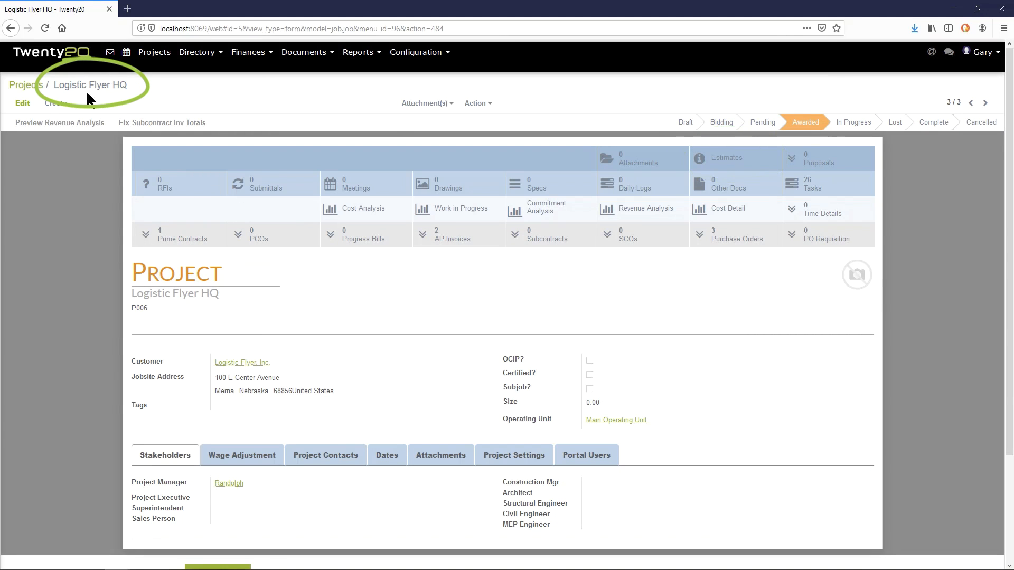
left_click(351, 208)
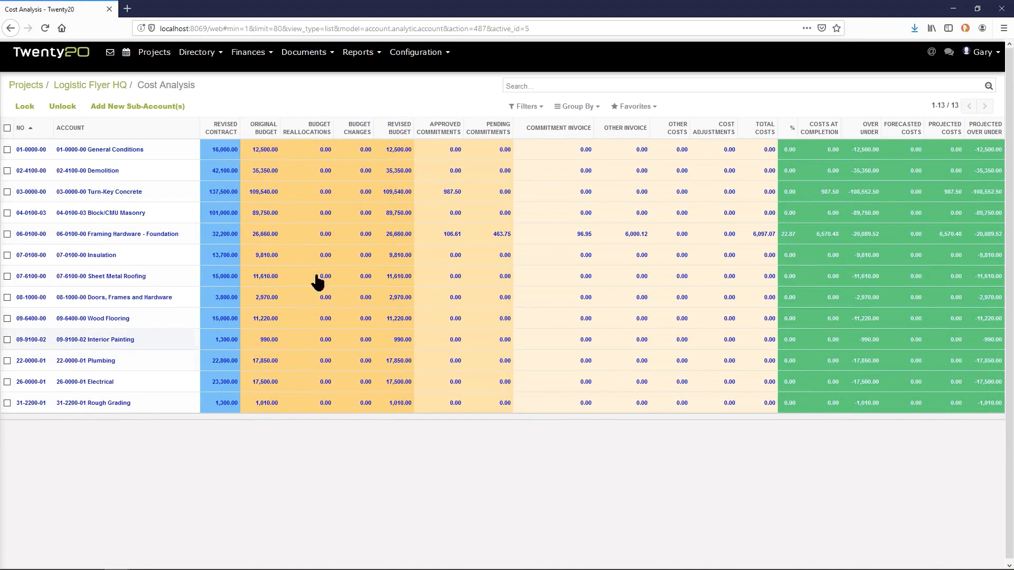
left_click(572, 106)
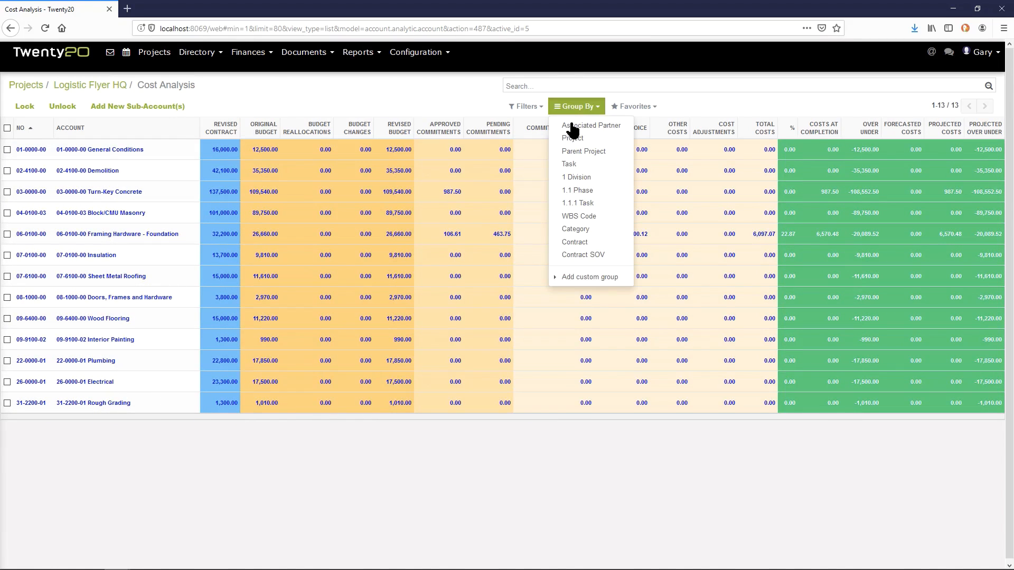
left_click(575, 244)
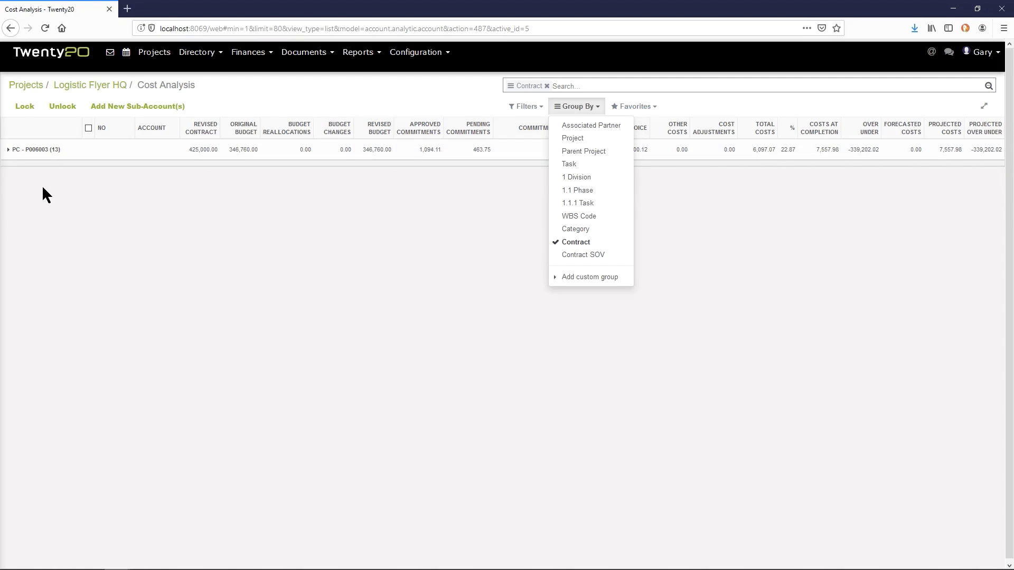
left_click(565, 256)
left_click(42, 151)
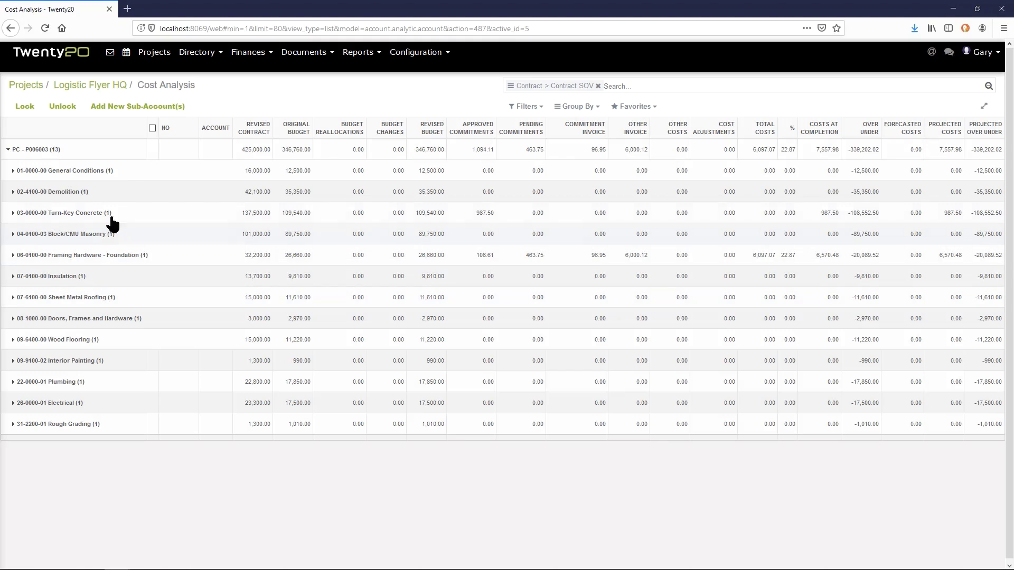
- Start adding new sub-accounts, linked to the project's contract and the 03-0000-00 Turn-Key Concrete schedule of value
left_click(142, 106)
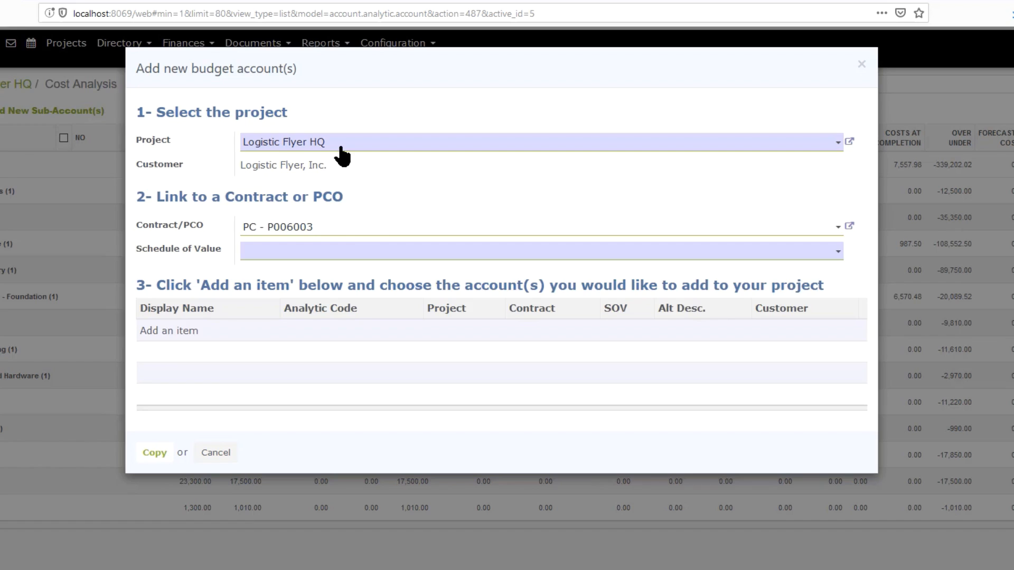
left_click(345, 232)
left_click(345, 232)
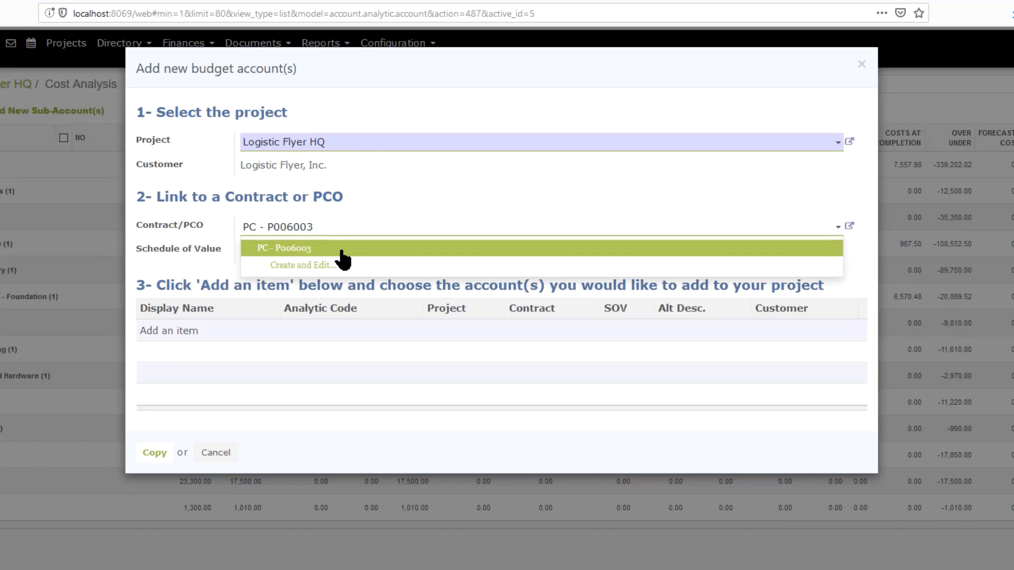
left_click(342, 251)
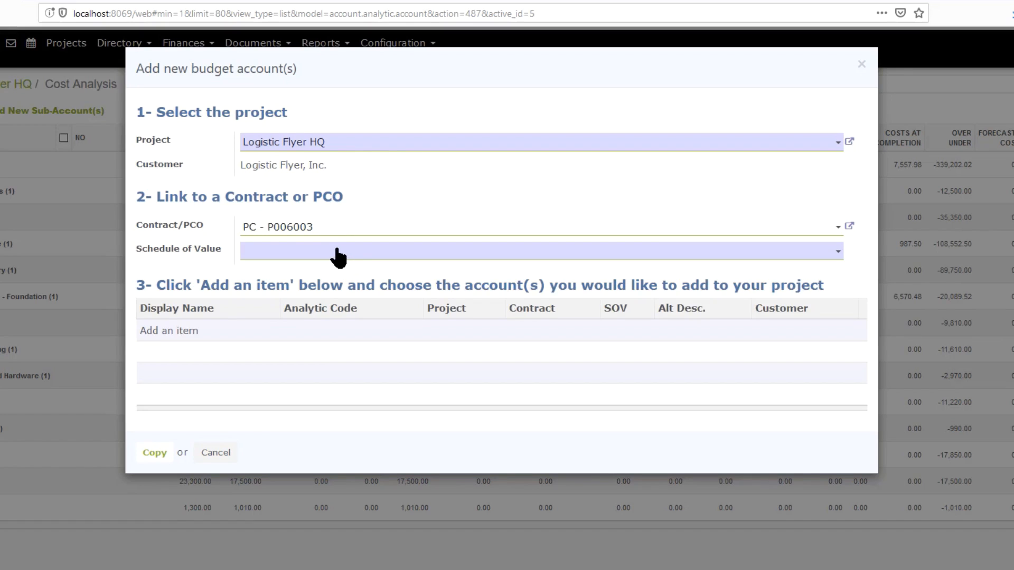
left_click(337, 253)
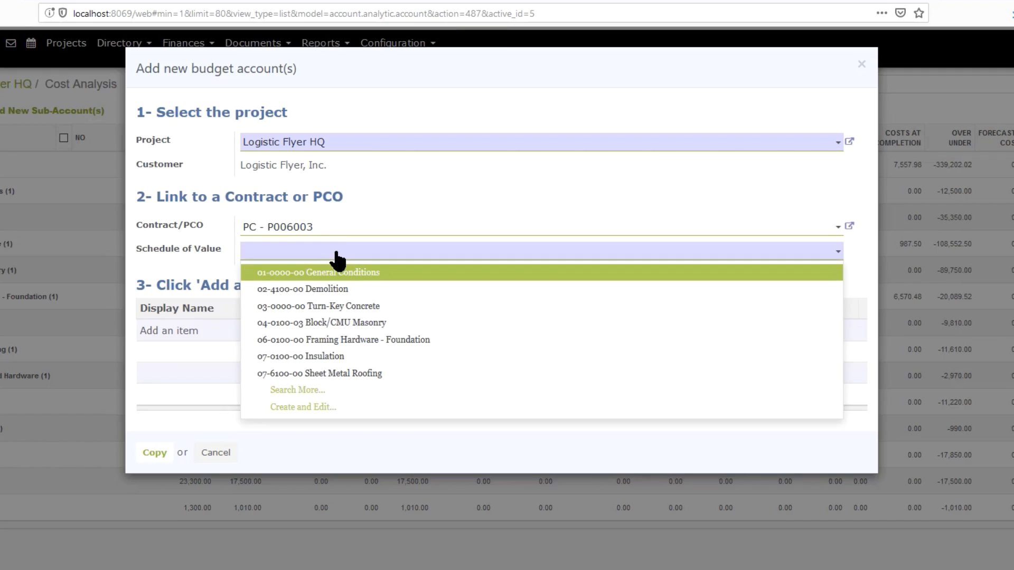
left_click(334, 312)
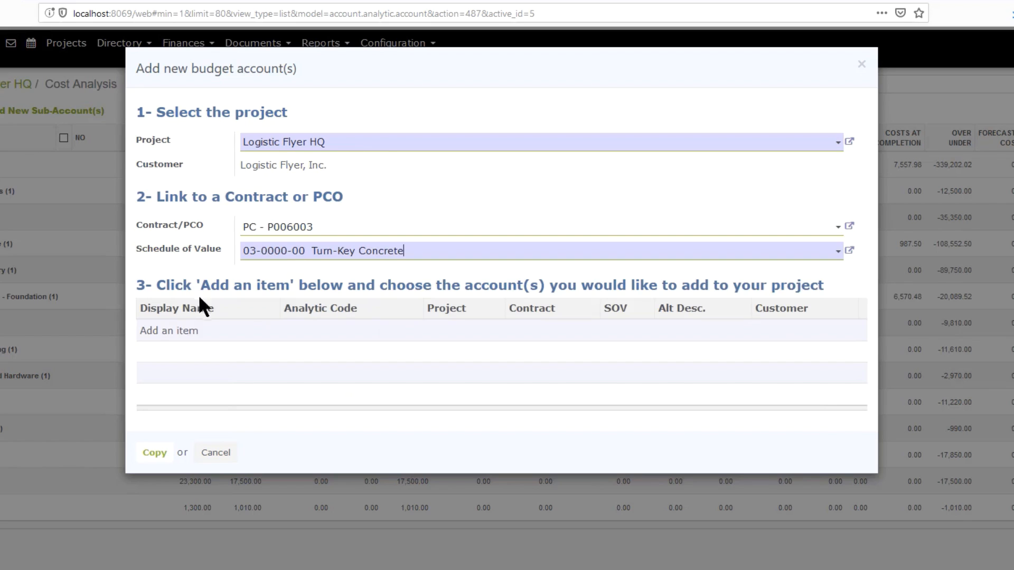
- Add the Gradebeams, Pile Cap Forms and Concrete Walls (03-0300-01) codes from division 03 - Concrete and copy them into the project
left_click(181, 333)
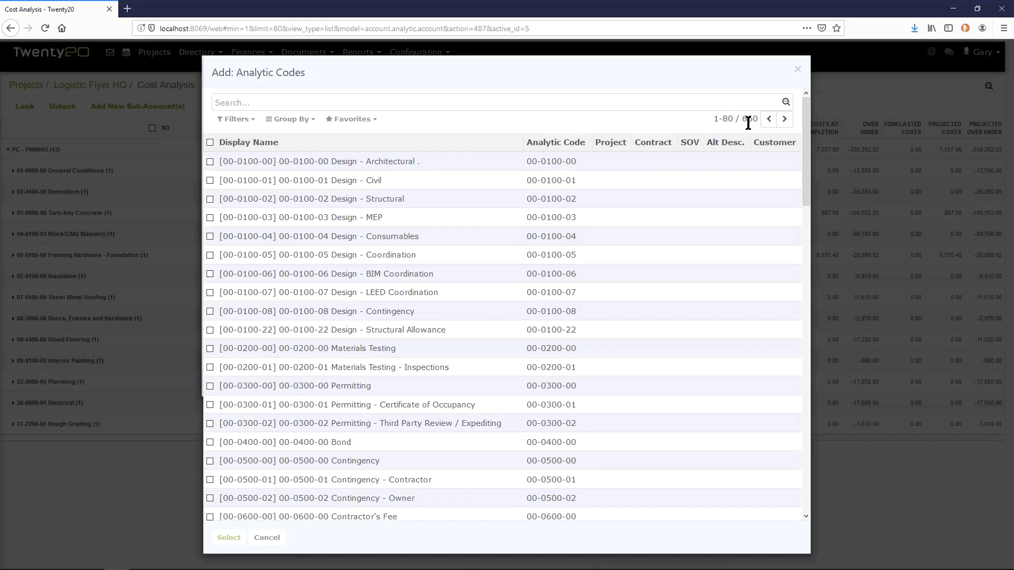
left_click(293, 119)
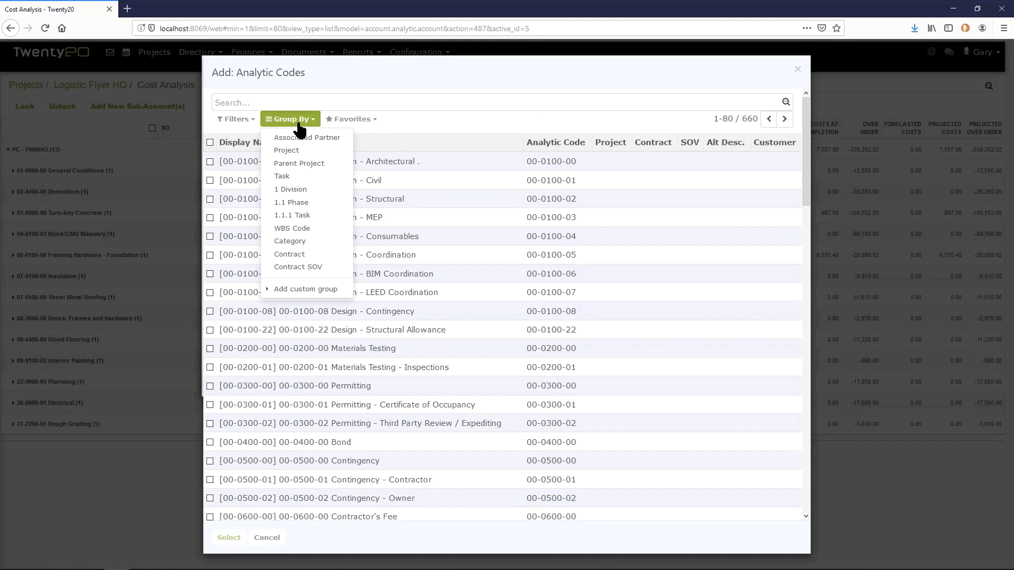
left_click(289, 190)
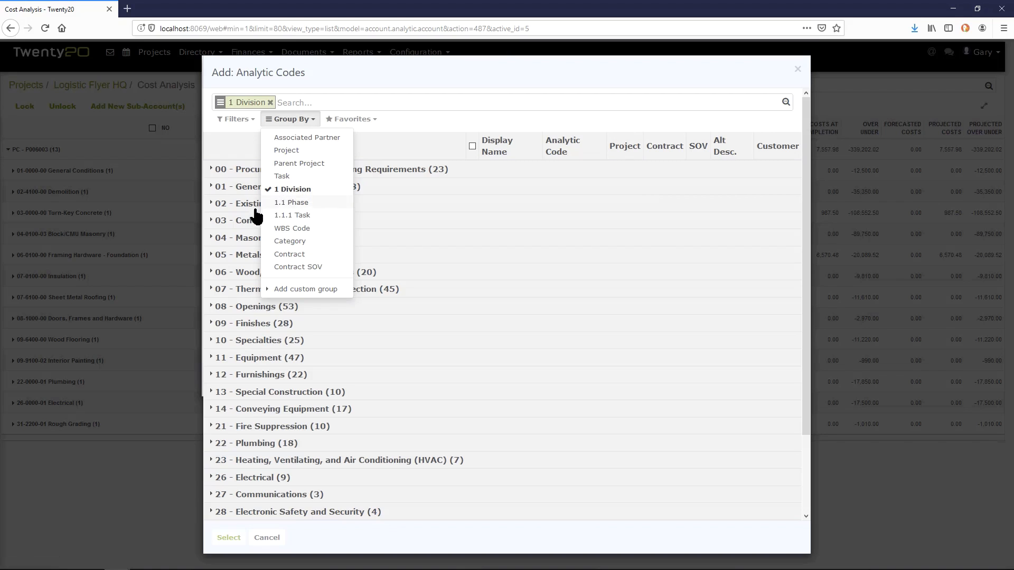
left_click(244, 222)
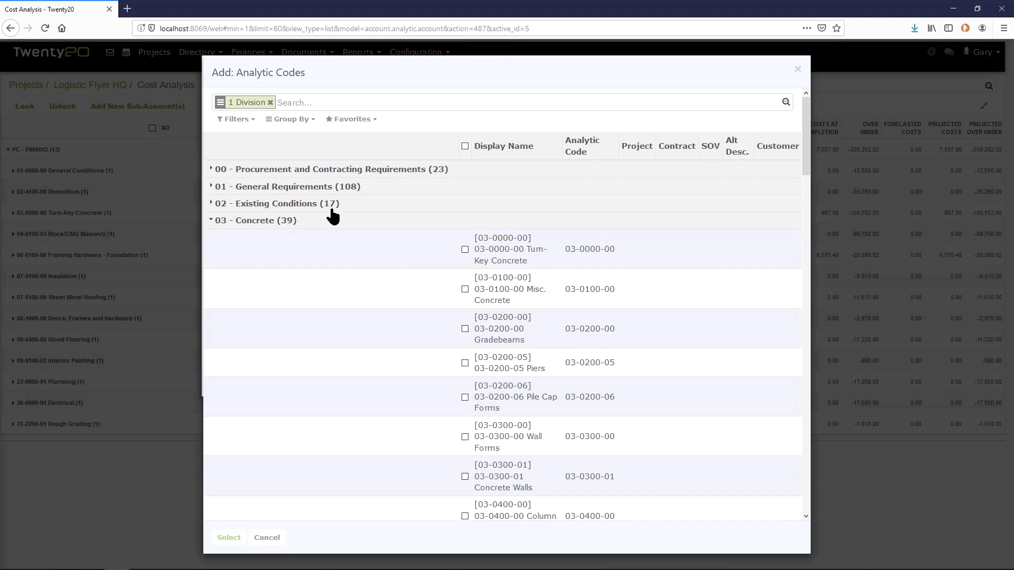
scroll(346, 266, "down", 2)
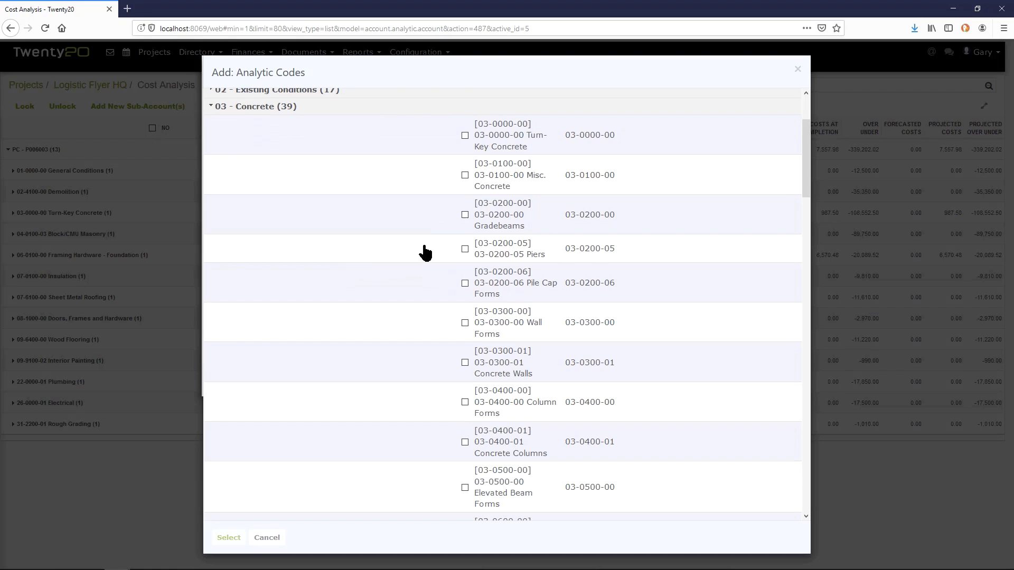
left_click(464, 214)
left_click(464, 282)
left_click(465, 362)
left_click(230, 537)
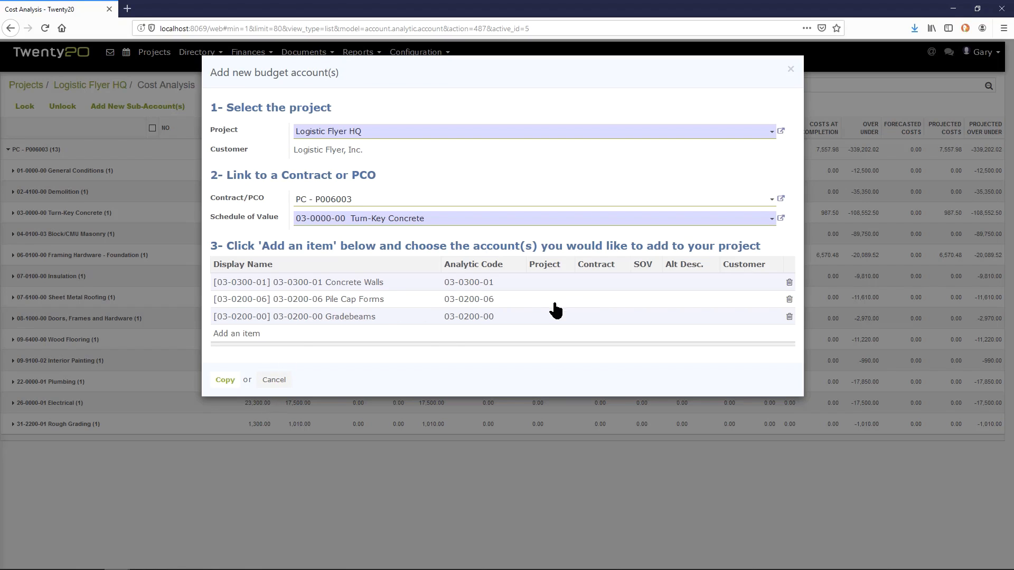
left_click(227, 382)
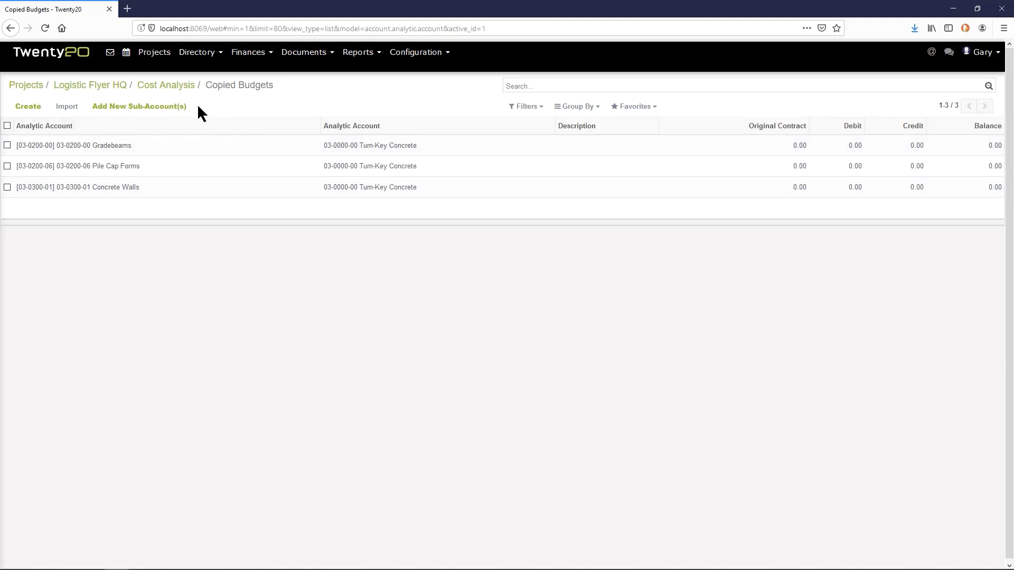
- Return to the Cost Analysis and expand the contract down to the accounts under 03-0000-00 Turn-Key Concrete
left_click(168, 90)
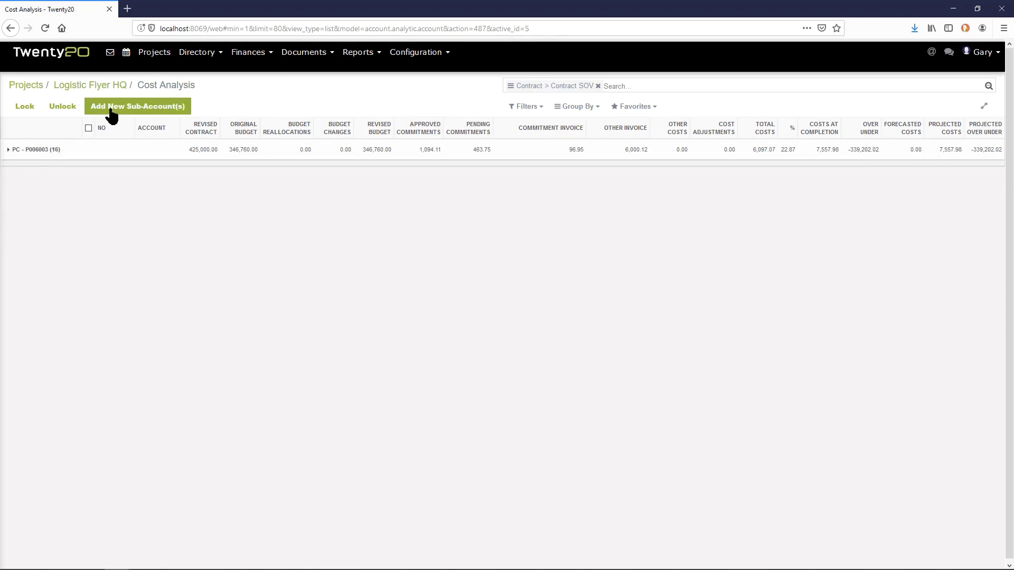
left_click(52, 152)
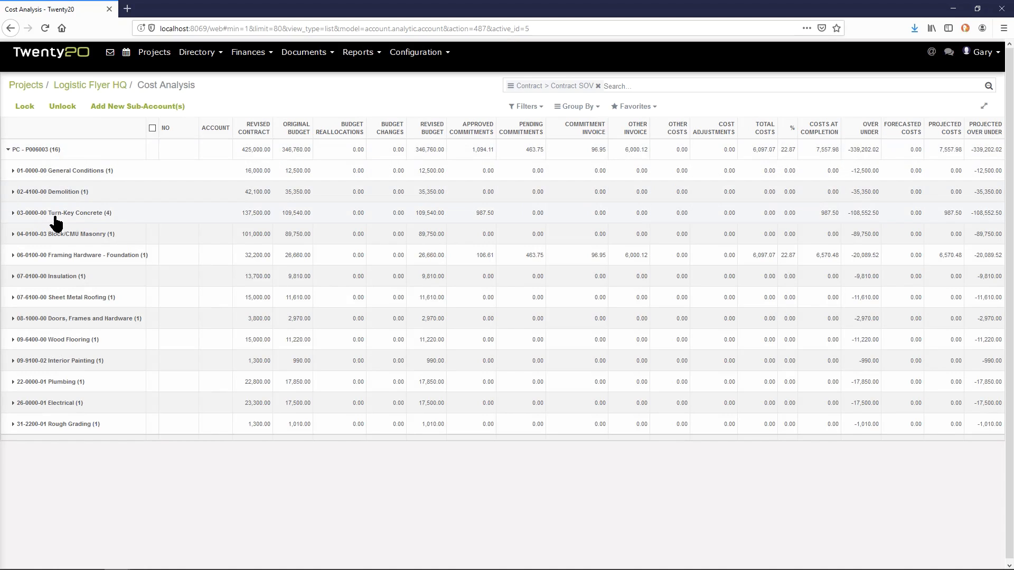
left_click(96, 216)
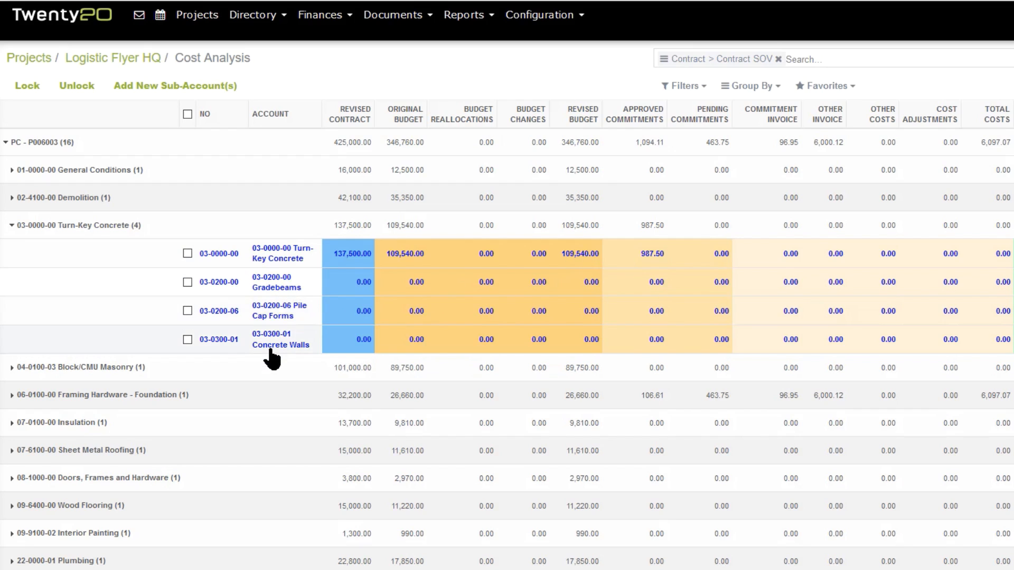
- Start a cost budget reallocation from the 03-0000-00 Turn-Key Concrete account with a transfer amount of 20000
left_click(187, 253)
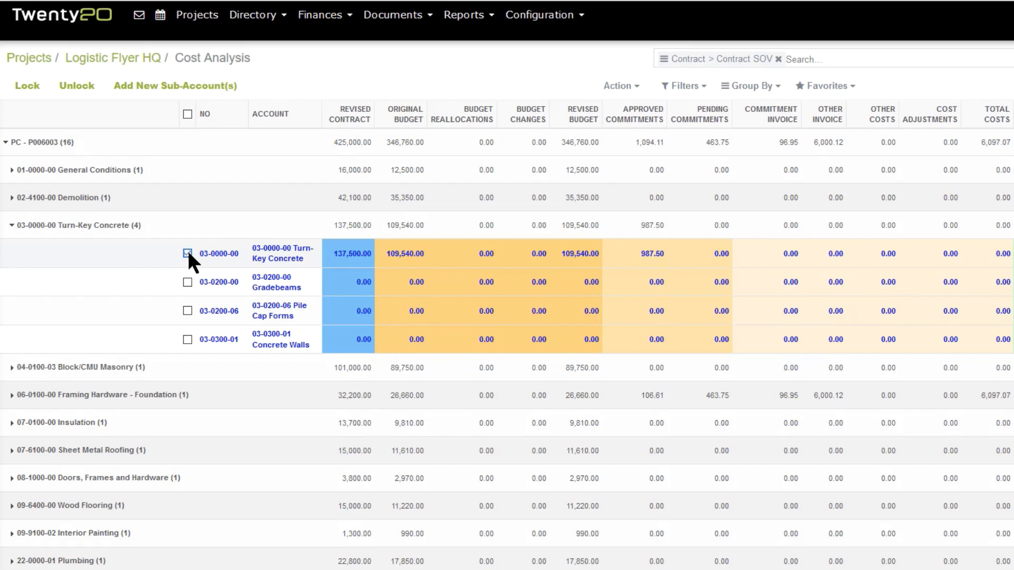
left_click(612, 90)
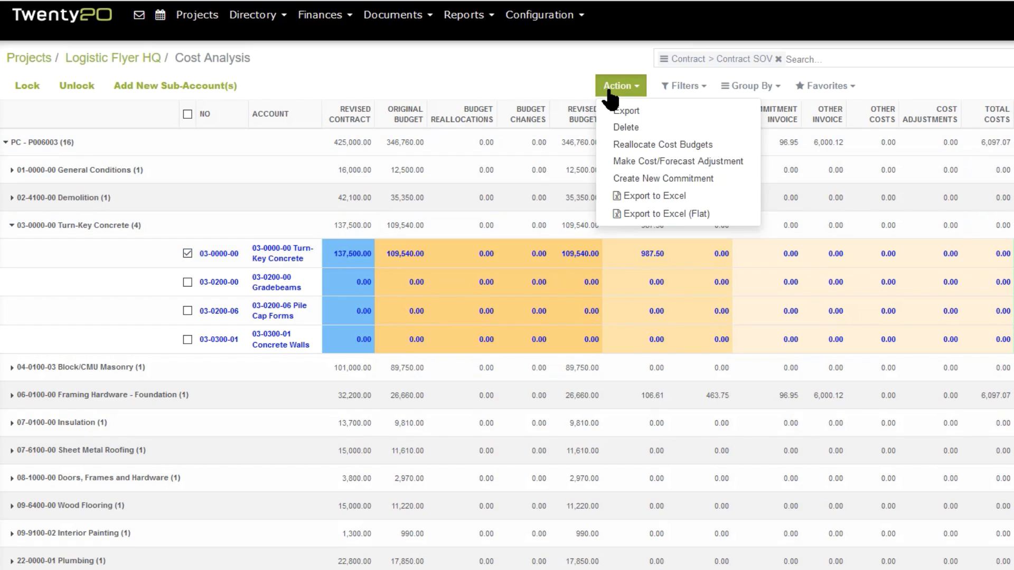
left_click(641, 150)
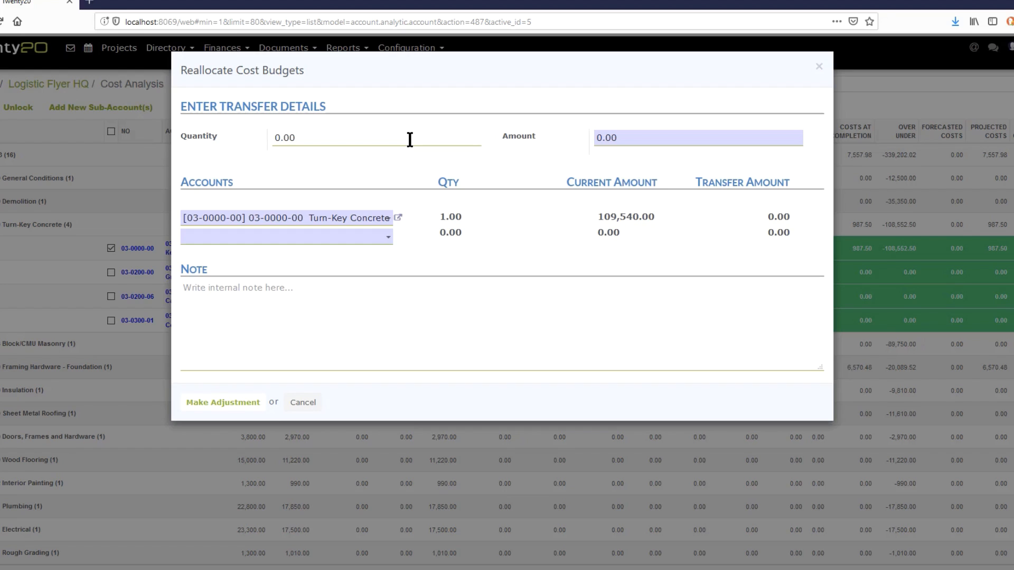
left_click_drag(615, 137, 578, 143)
type("20000")
- Choose 03-0200-00 Gradebeams from division 03 - Concrete as the receiving account and make the adjustment
left_click(344, 240)
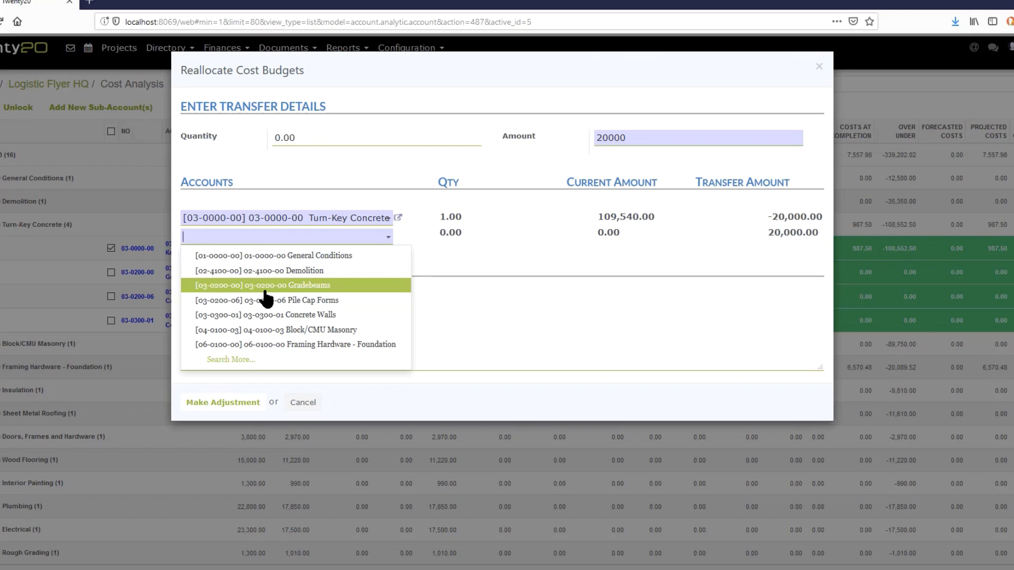
left_click(230, 359)
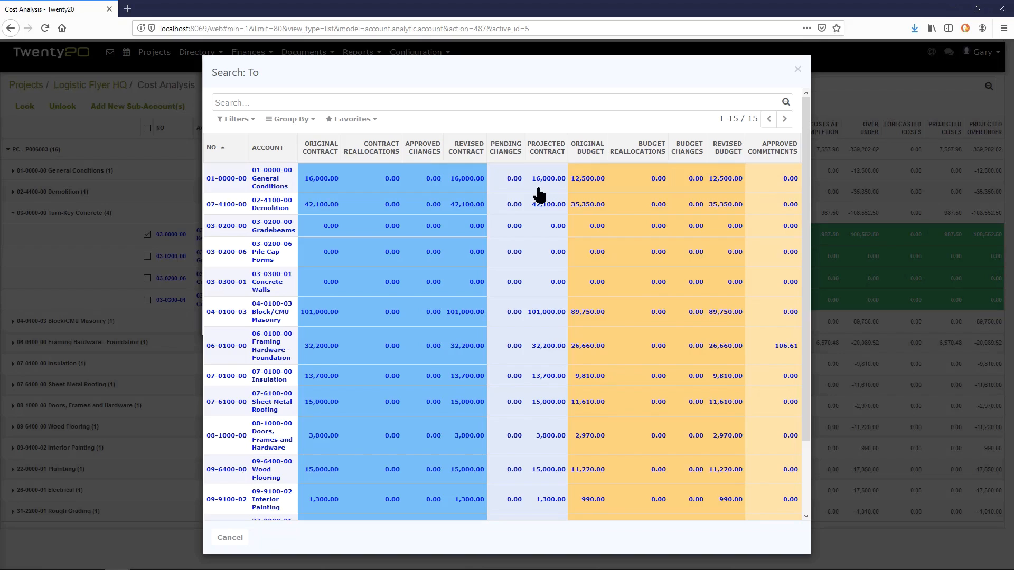
left_click(293, 119)
left_click(292, 190)
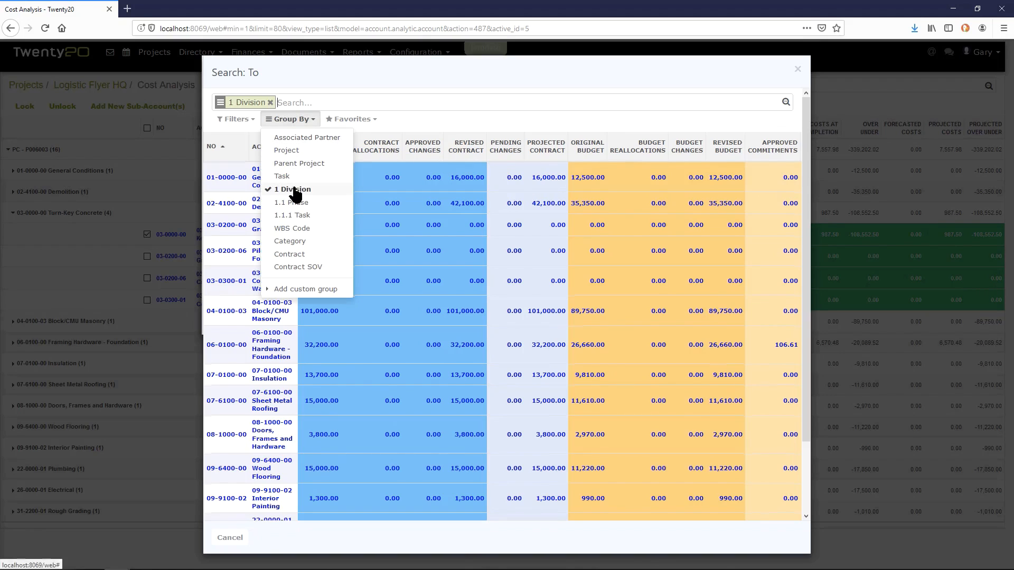
left_click(241, 198)
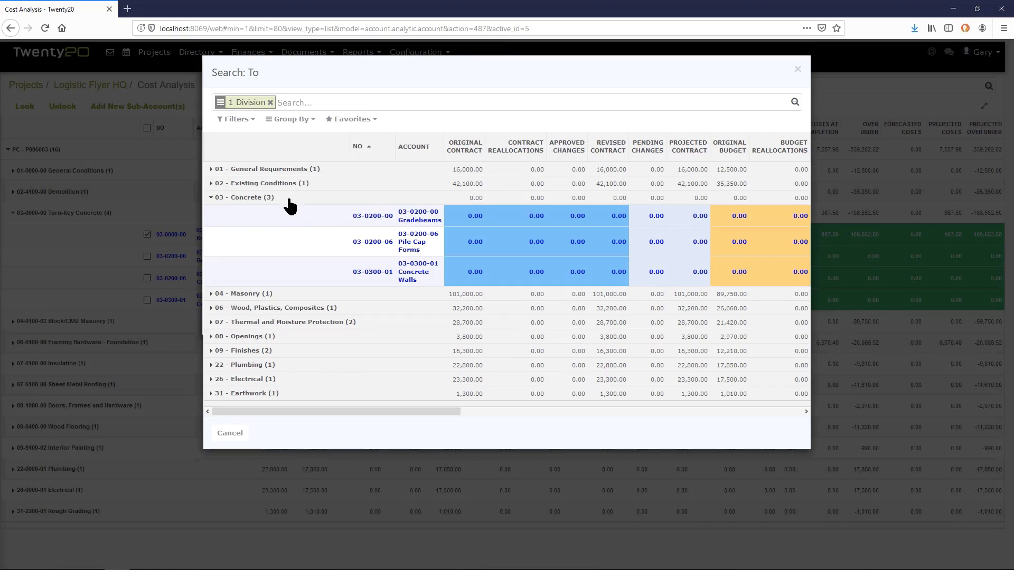
left_click(420, 215)
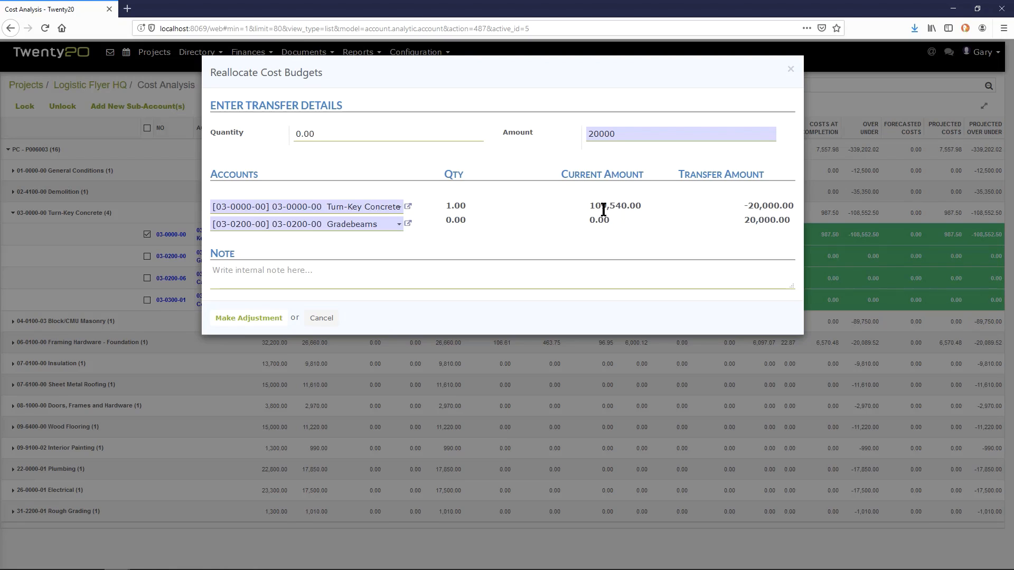
left_click(249, 317)
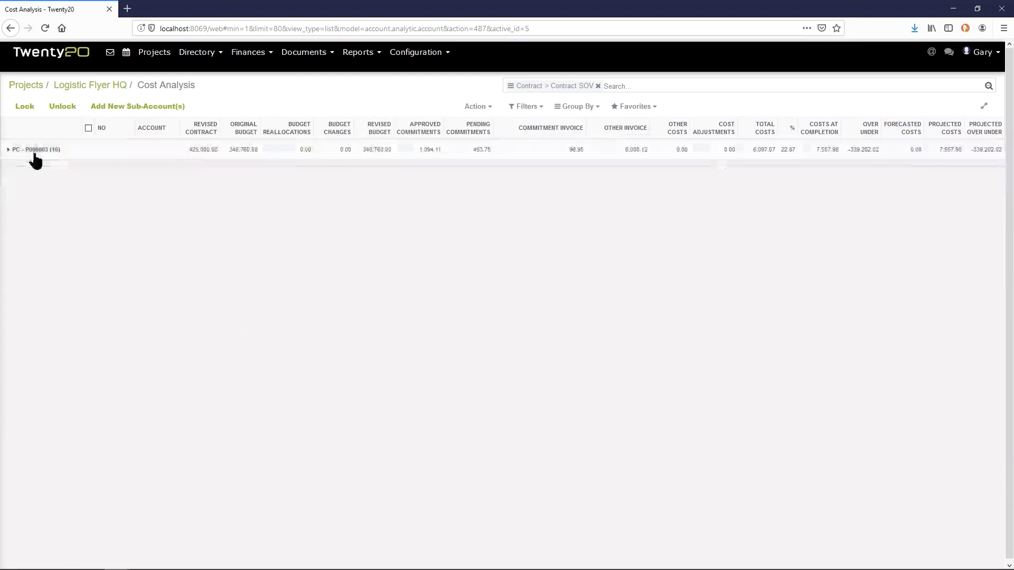
- Examine the budget reallocations under 03-0000-00 Turn-Key Concrete, select the Gradebeams account, and open the Reallocations Analysis report
left_click(49, 214)
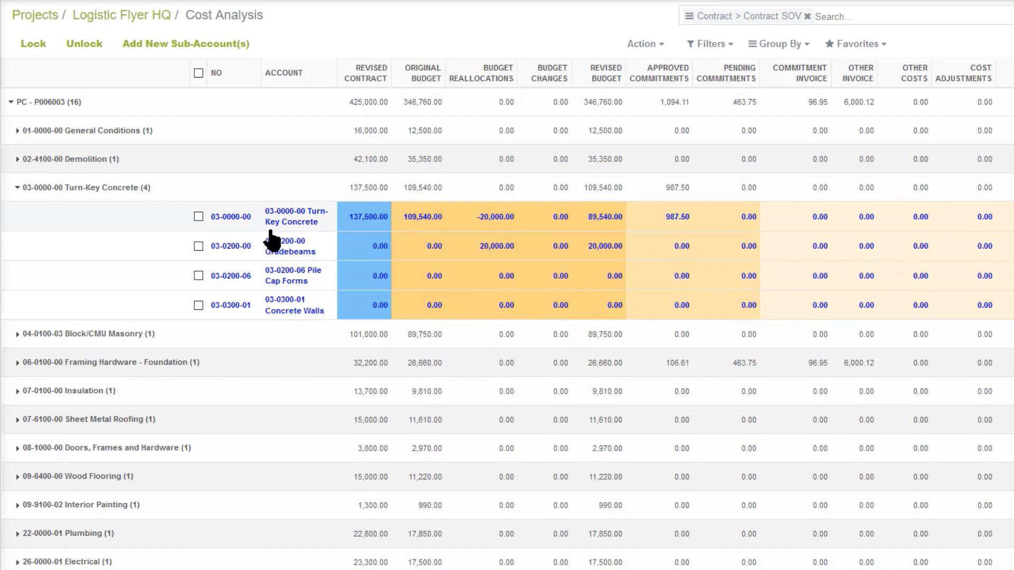
left_click(199, 247)
left_click(199, 246)
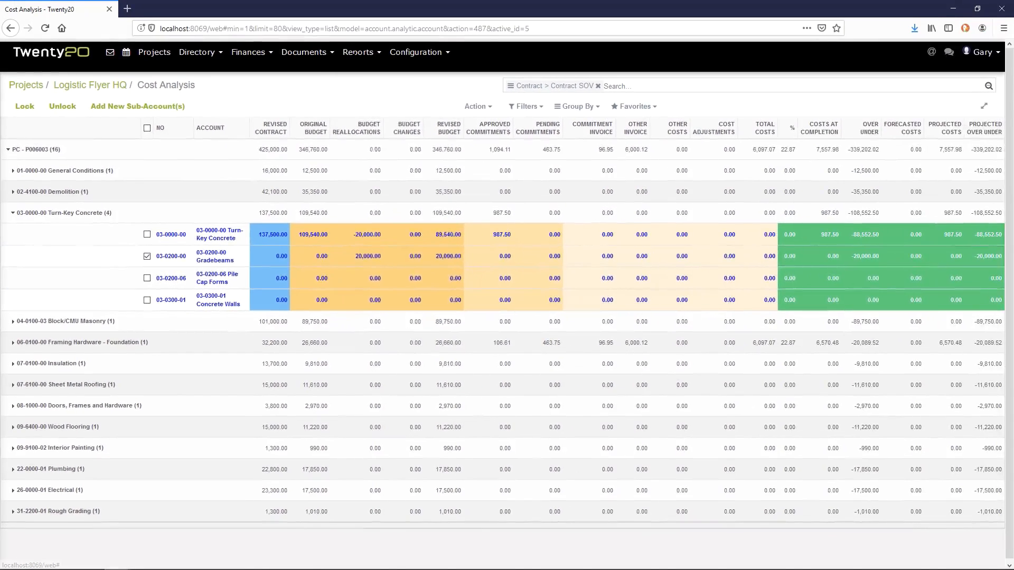
left_click(359, 51)
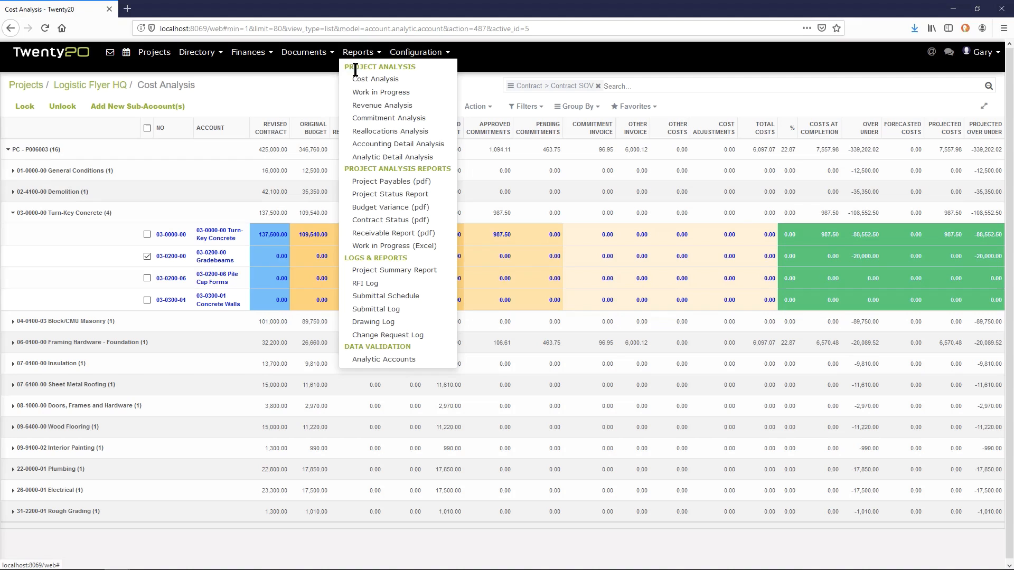
left_click(376, 132)
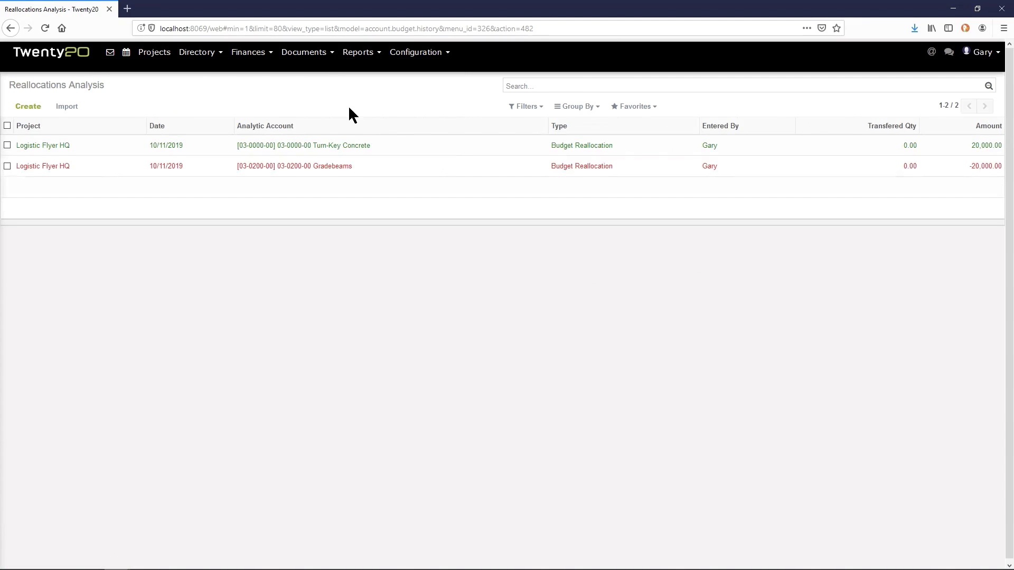